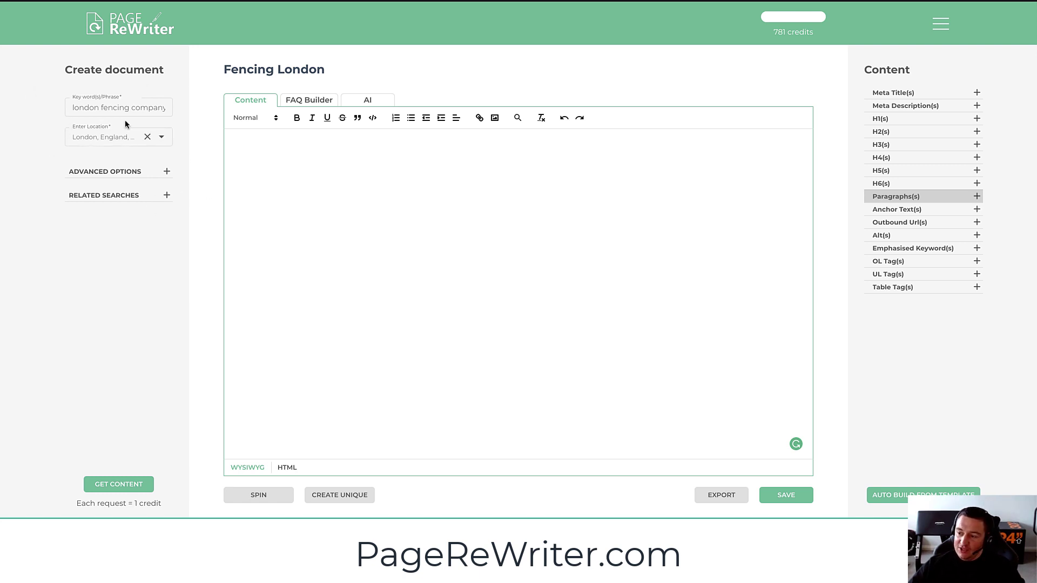
Scrape new competitor content, replacing earlier results, and check the suggested meta titles
click(116, 484)
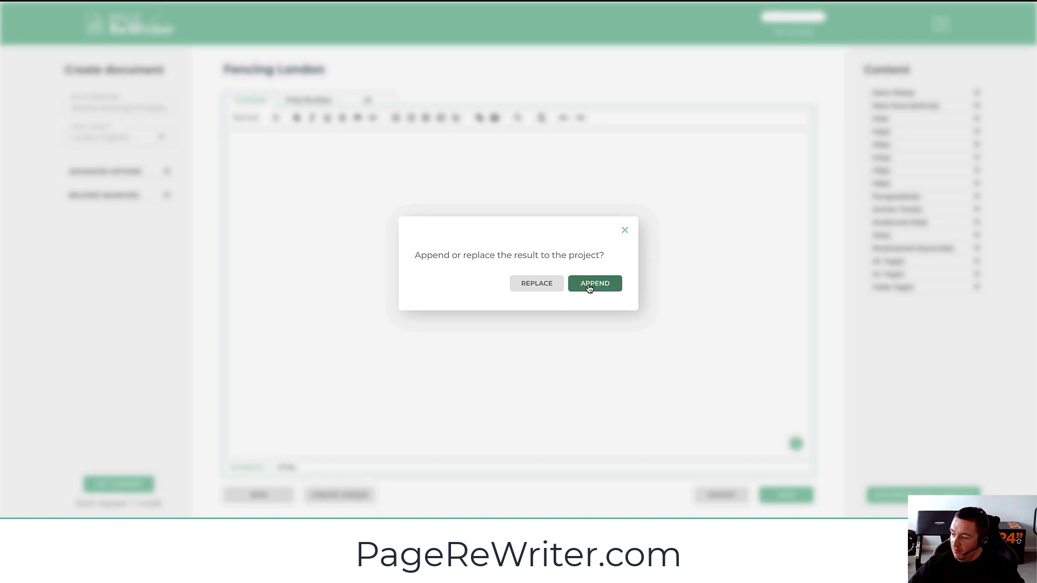
click(542, 285)
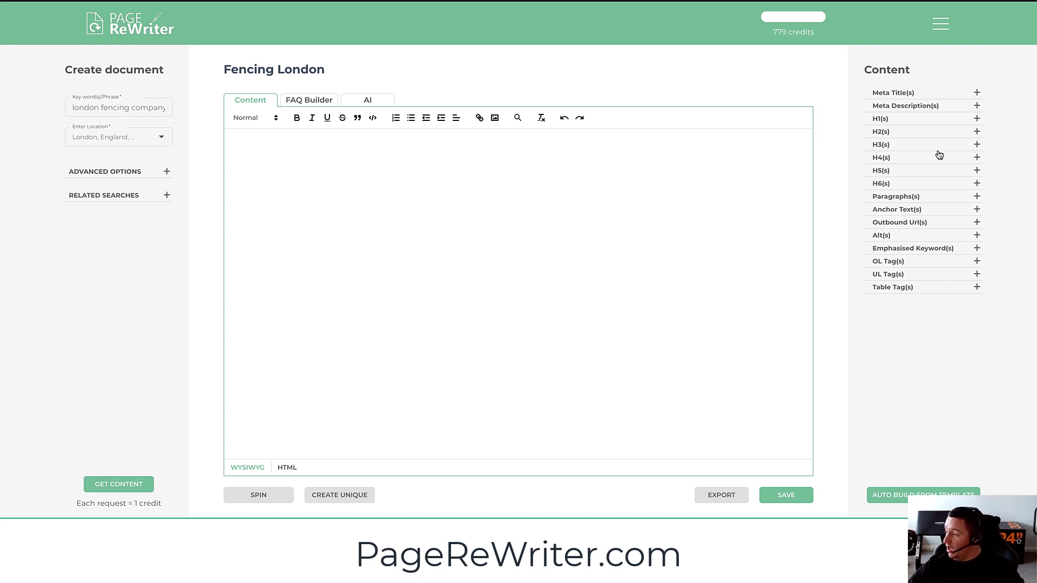
click(977, 93)
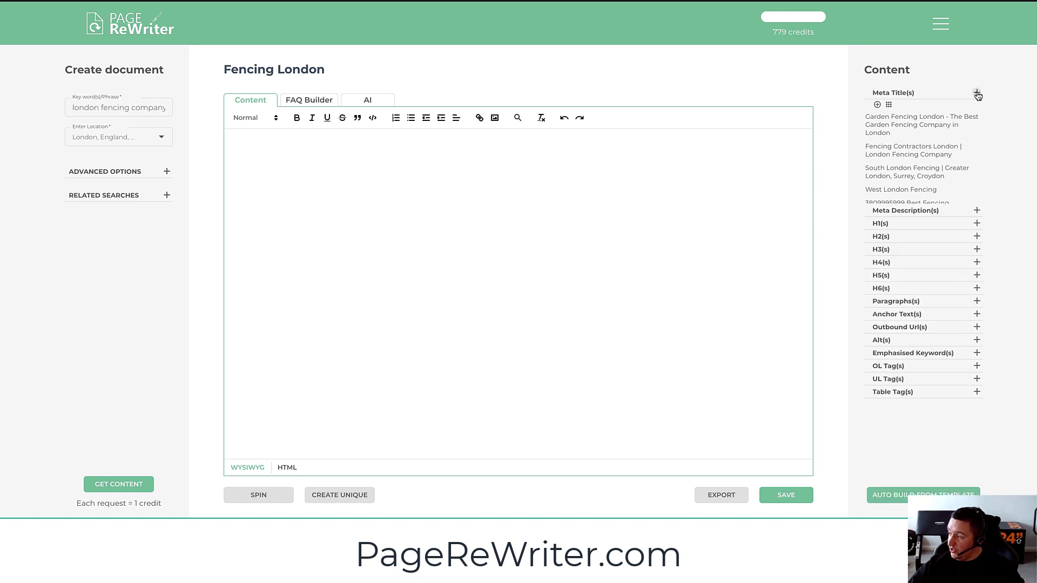
click(977, 95)
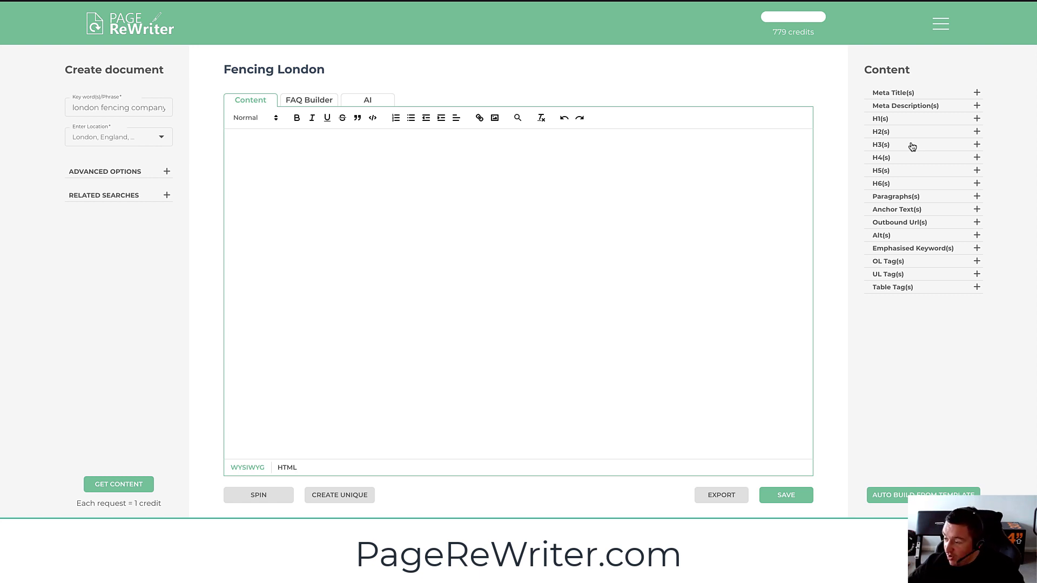
Insert the Garden Fencing London, Red cedar and Wire mesh fencing paragraphs into the editor
click(977, 196)
scroll(944, 166, down, 2)
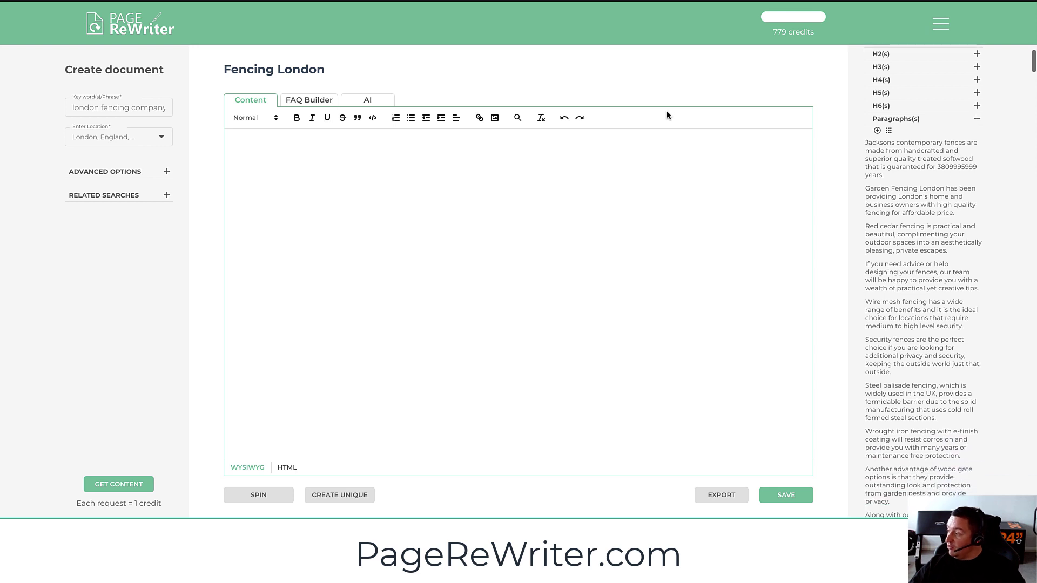
drag(923, 209, 923, 205)
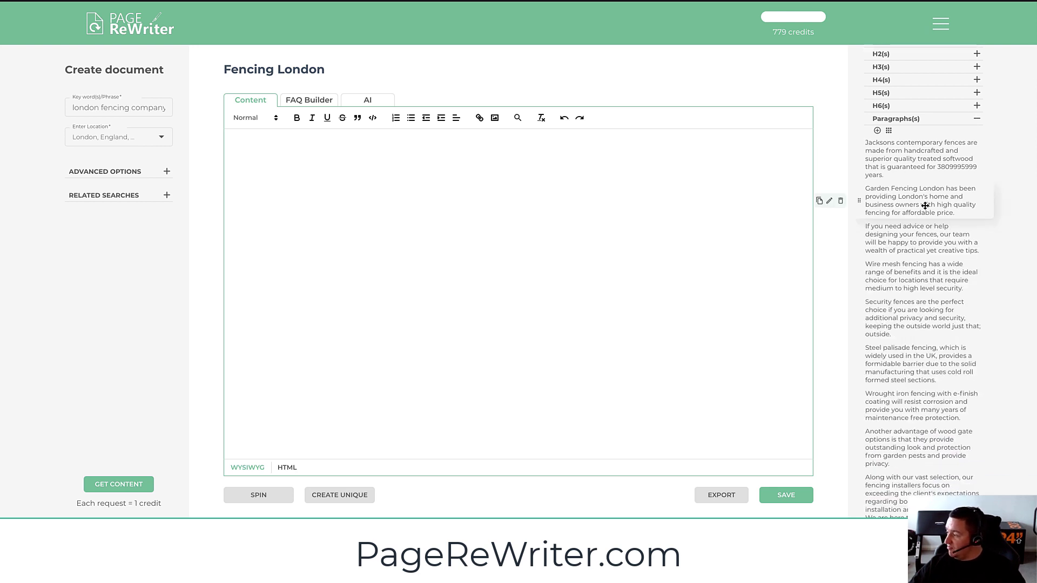
click(925, 205)
click(894, 238)
scroll(894, 237, down, 1)
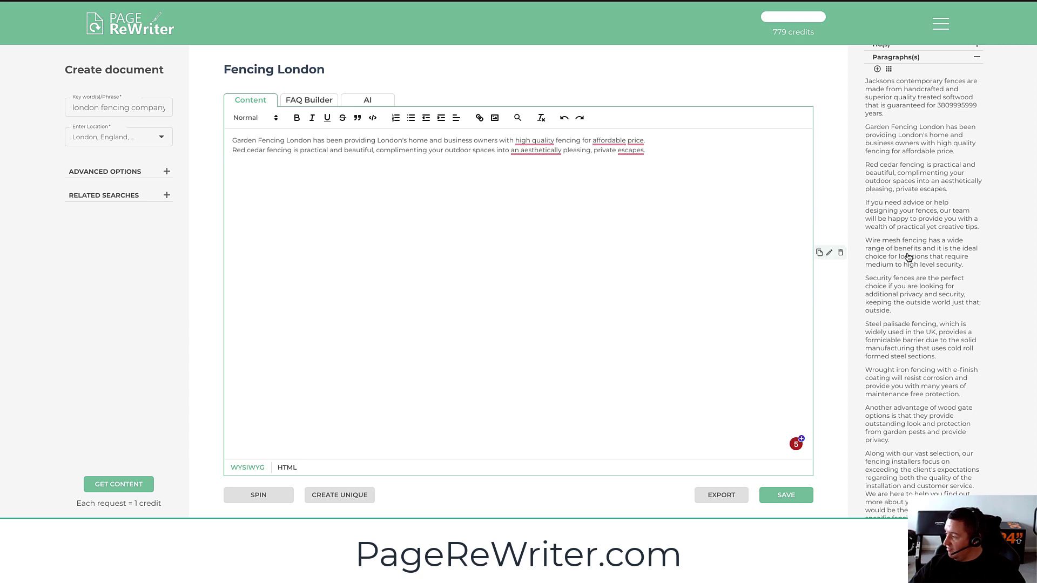
click(909, 257)
Add the Security fences, Steel palisade, Wrought iron and wood gate paragraphs, then select everything
click(895, 292)
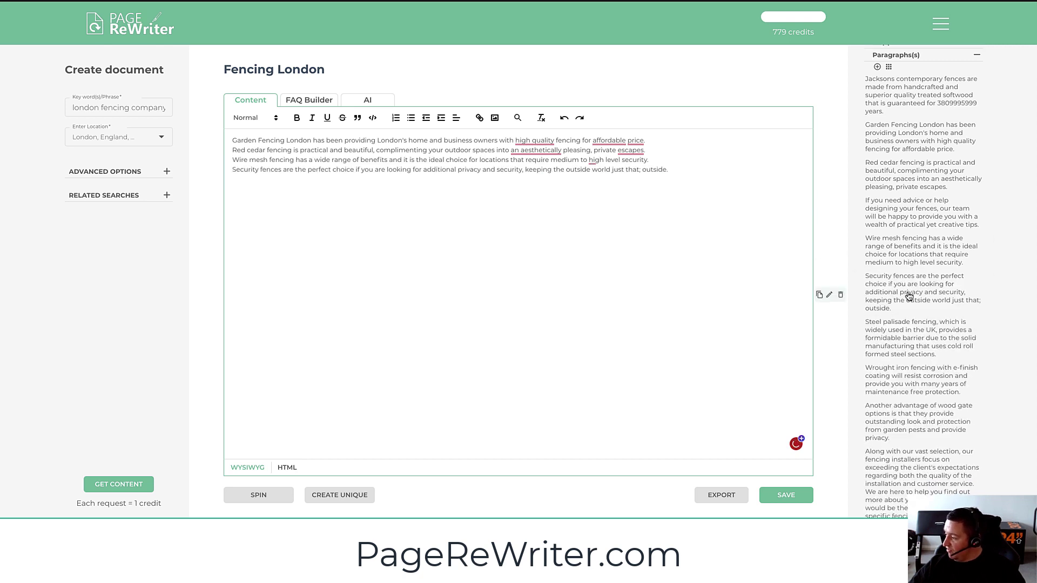
scroll(909, 297, down, 2)
click(899, 280)
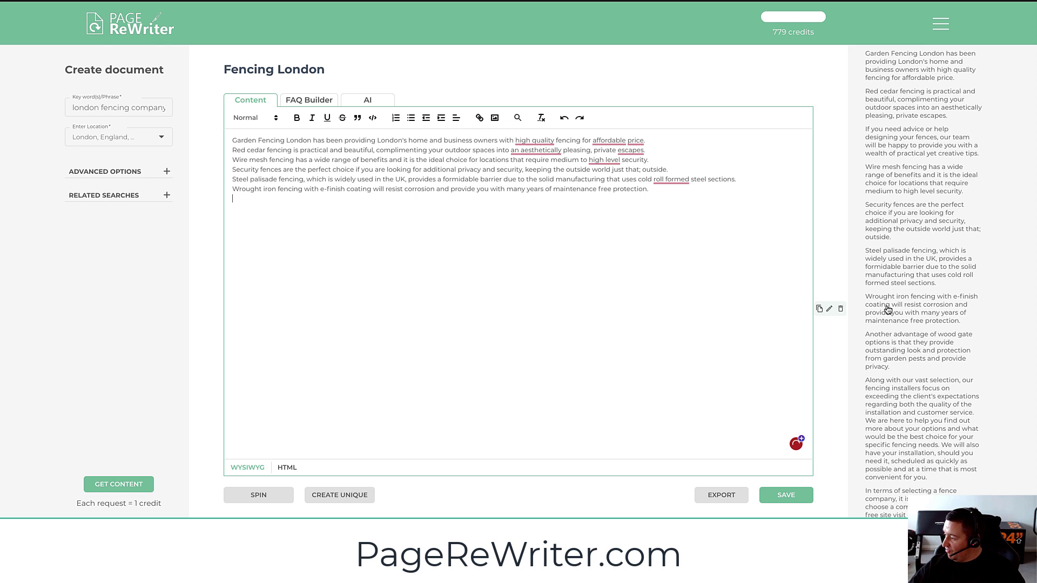
click(901, 350)
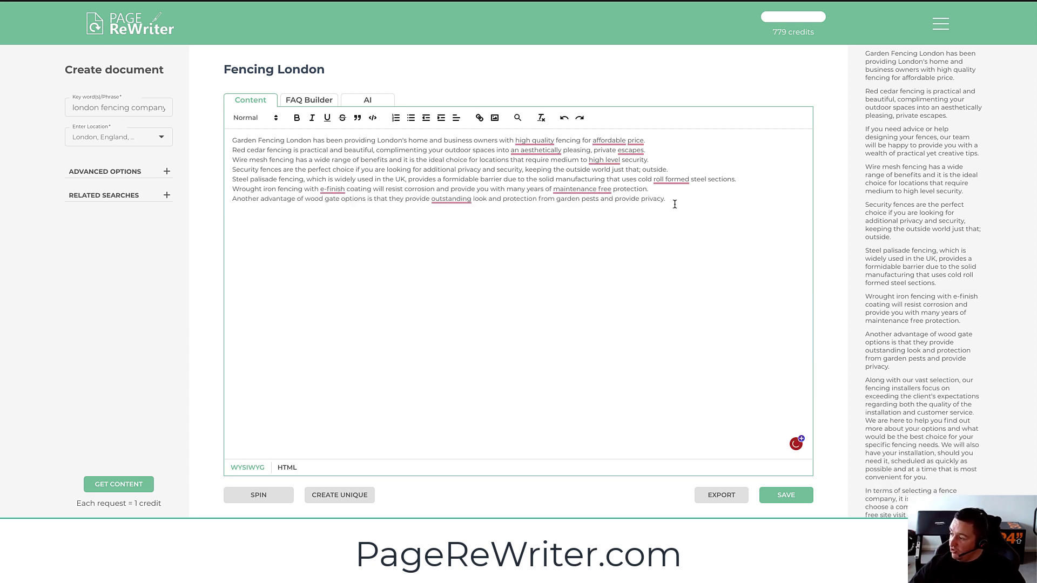
drag(672, 204, 232, 134)
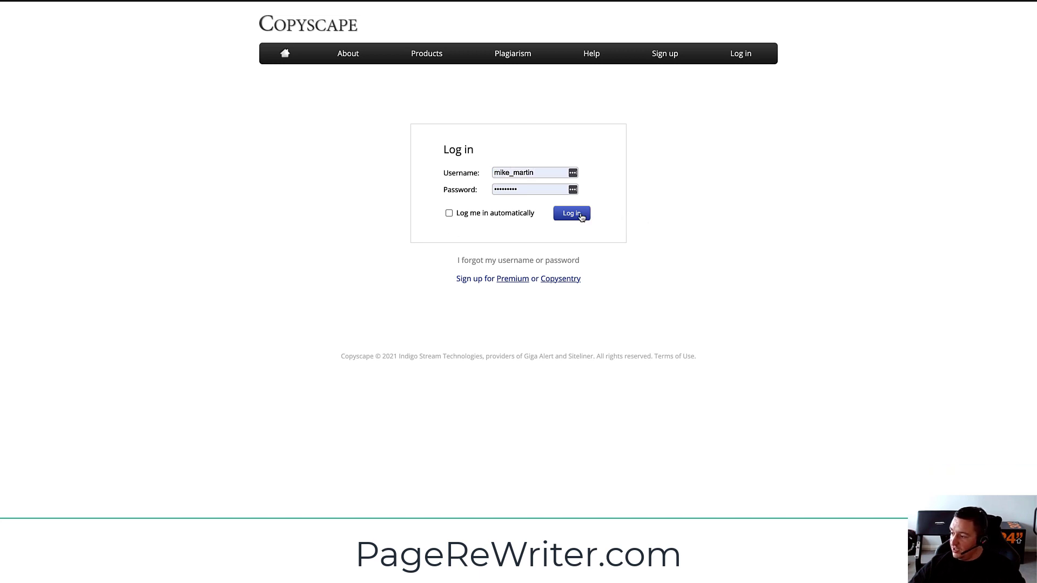
Log in to Copyscape and run a Premium Search on the pasted paragraphs, finding 19 matches
click(581, 218)
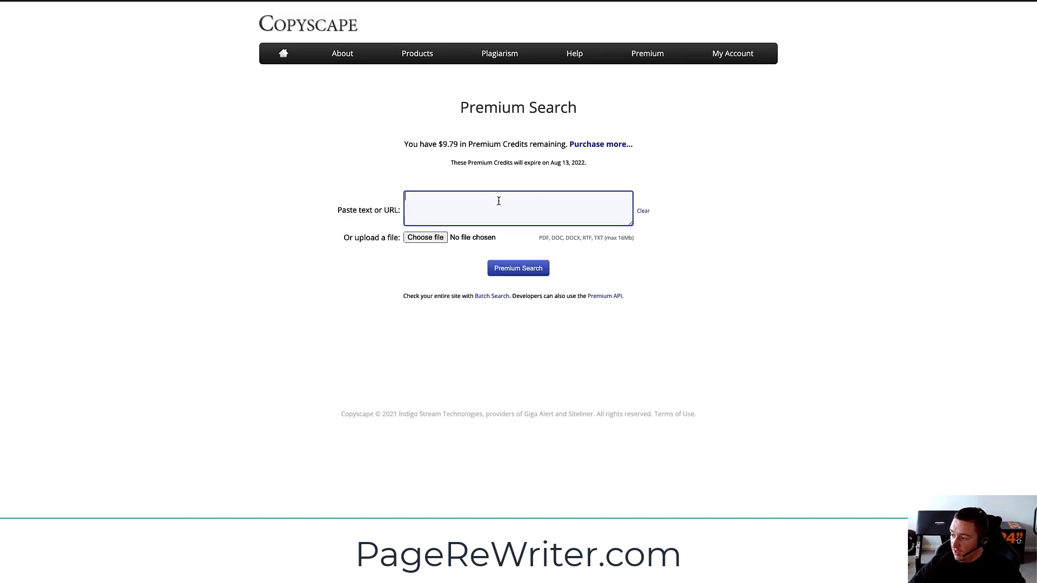
key(ctrl+v)
click(525, 270)
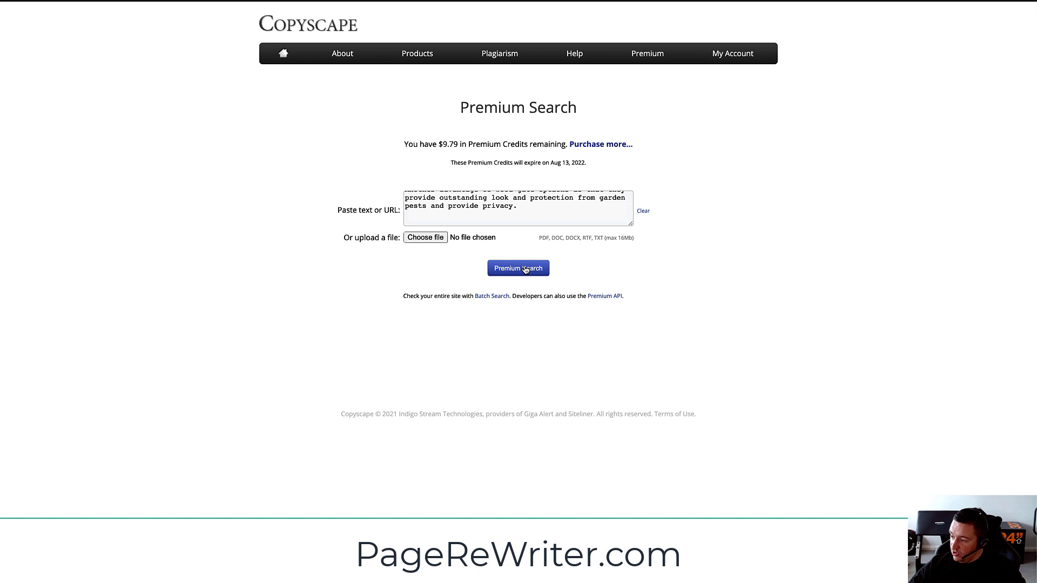
scroll(595, 283, down, 2)
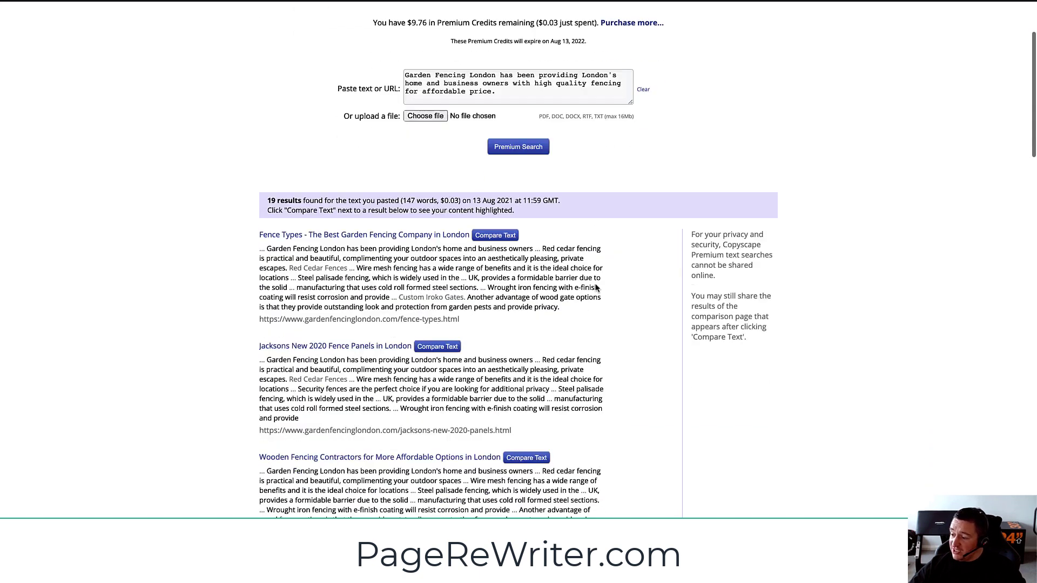
scroll(595, 285, down, 5)
scroll(595, 288, down, 5)
scroll(596, 288, down, 5)
scroll(595, 282, down, 5)
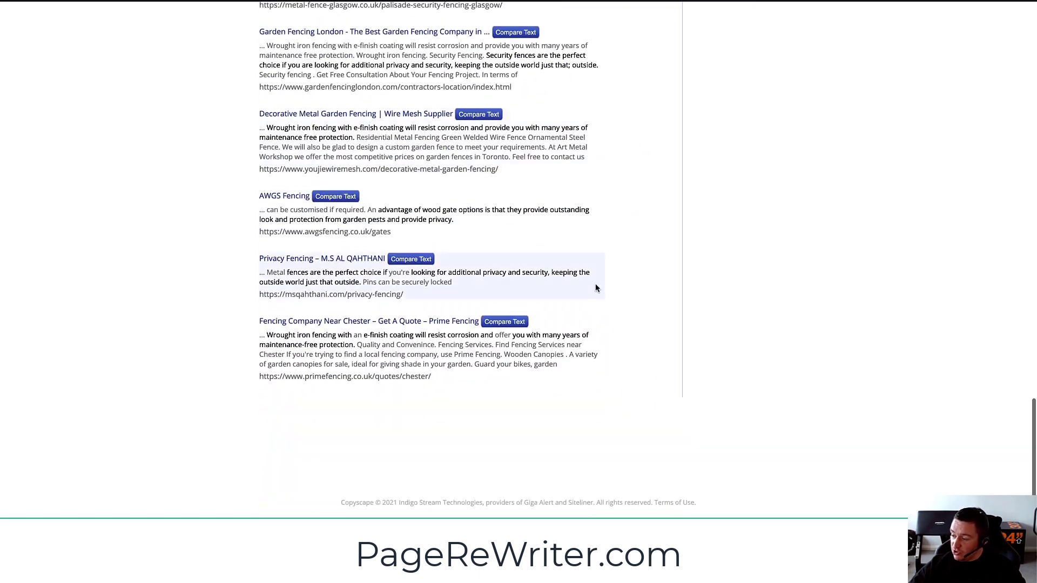
scroll(595, 283, up, 5)
scroll(596, 284, up, 10)
scroll(595, 283, down, 1)
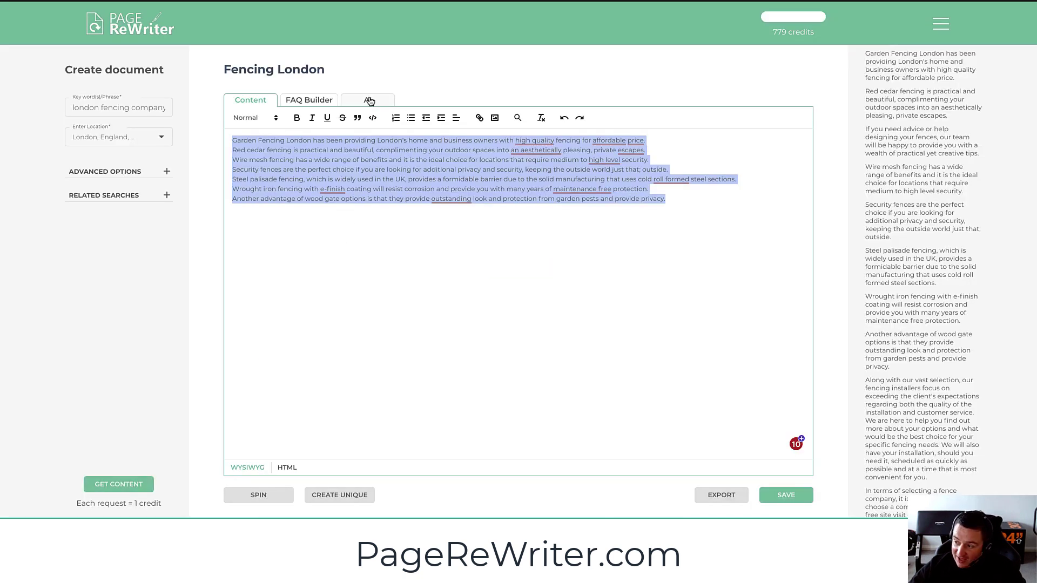
Paste the seven paragraphs into the AI rewriter and generate 4 rewrites
click(369, 101)
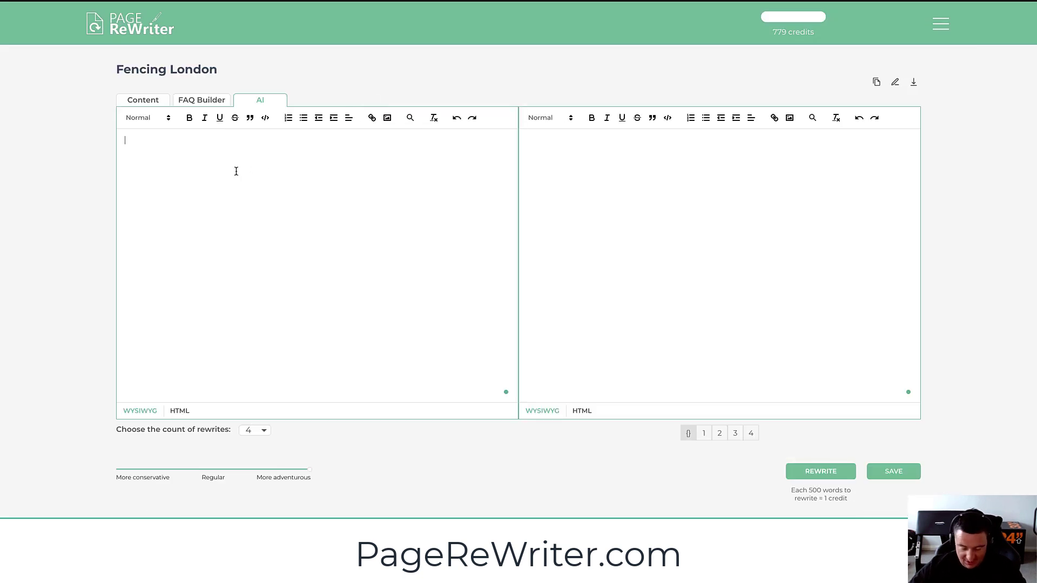
text(Garden Fencing London has been providing London's home and business owners with high quality fencing for affordable price. Red cedar fencing is practical and beautiful, complimenting your outdoor spaces into an aesthetically pleasing, private escapes. Wire mesh fencing has a wide range of benefits and it is the ideal choice for locations that require medium to high level security. Security fences are the perfect choice if you are looking for additional privacy and security, keeping the outside world just that; outside. Steel palisade fencing, which is widely used in the UK, provides a formidable barrier due to the solid manufacturing that uses cold roll formed steel sections. Wrought iron fencing with e-finish coating will resist corrosion and provide you with many years of maintenance free protection. Another advantage of wood gate options is that they provide outstanding look and protection from garden pests and provide privacy.)
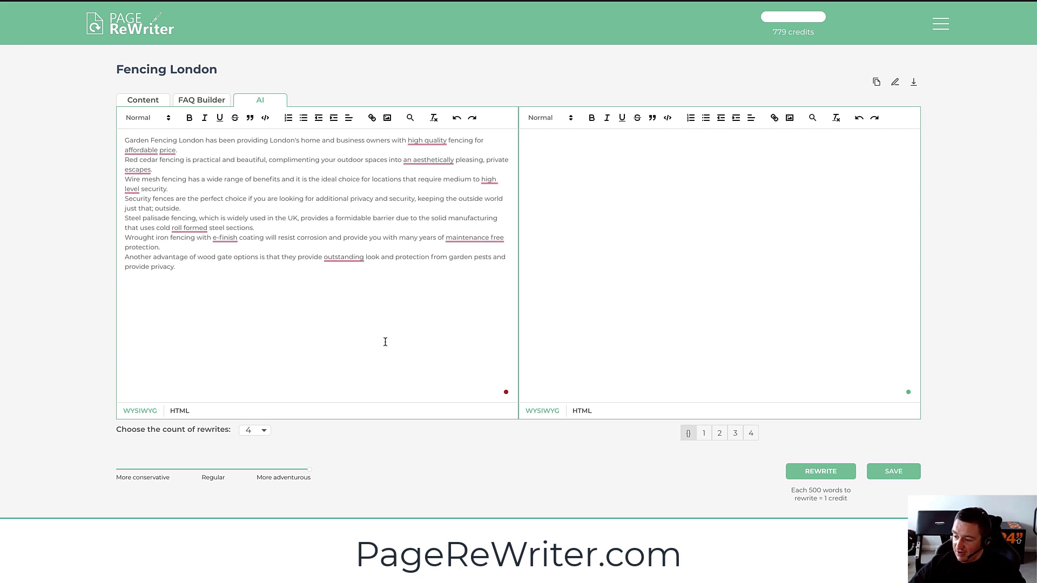
click(261, 430)
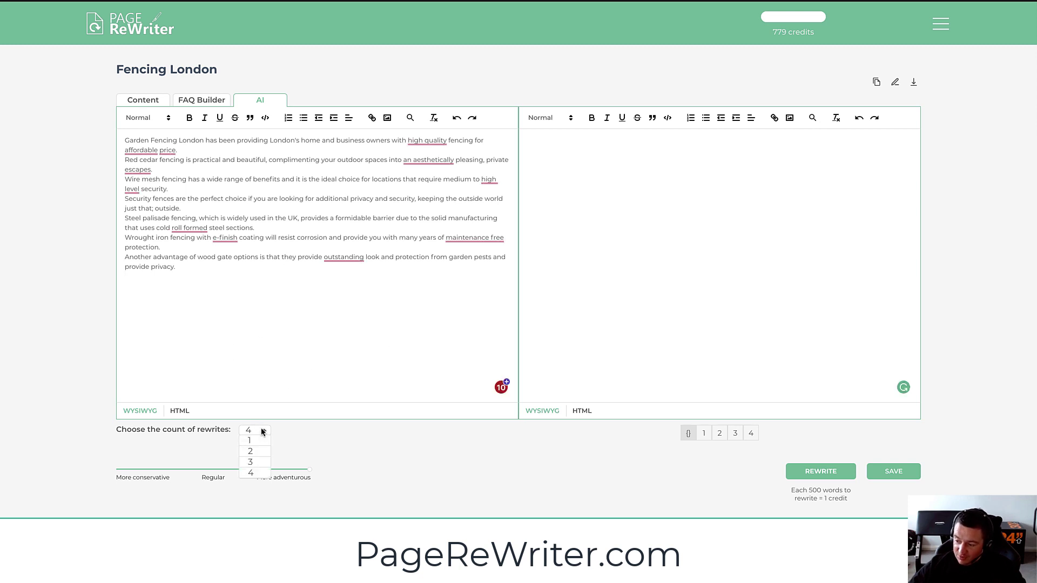
click(251, 473)
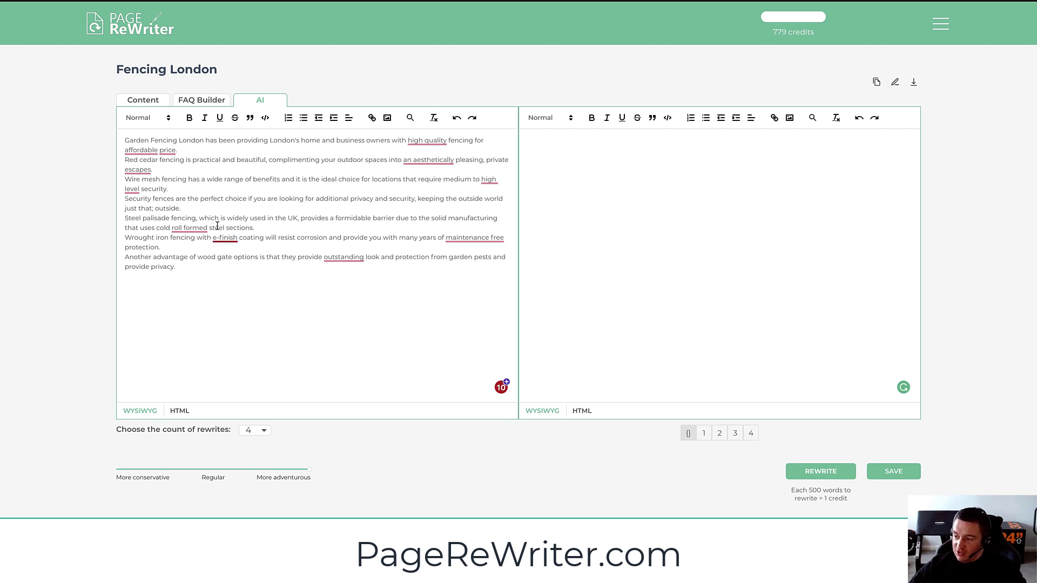
click(825, 469)
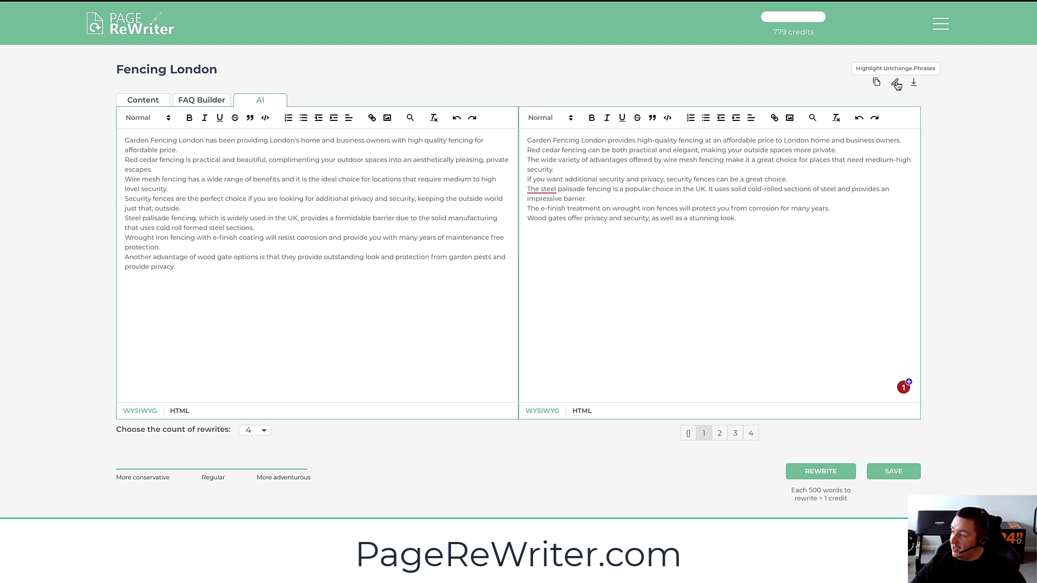
Toggle unchanged-phrase highlighting on and off, then select the first rewrite's text
click(897, 83)
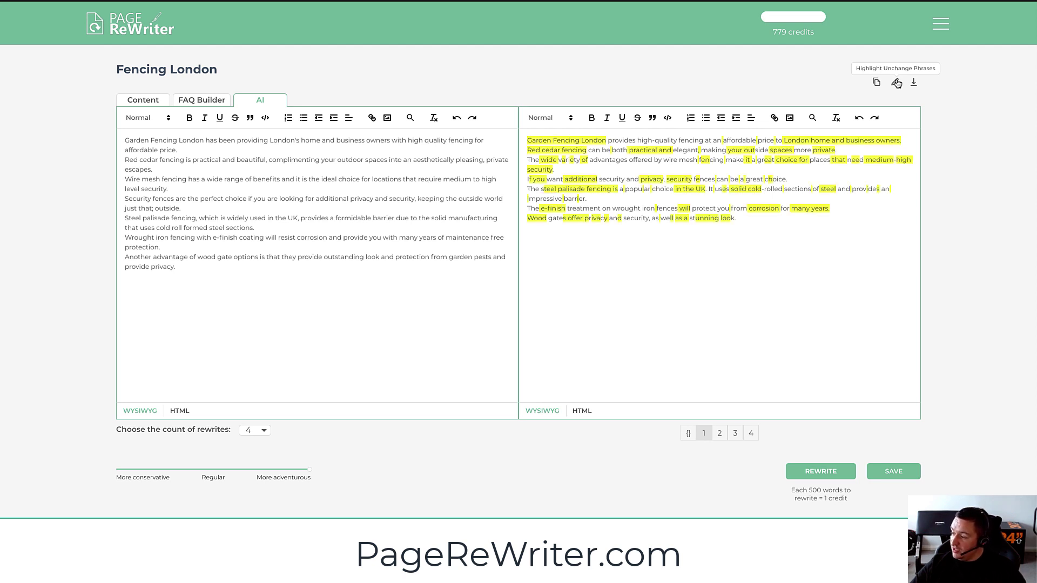
click(897, 84)
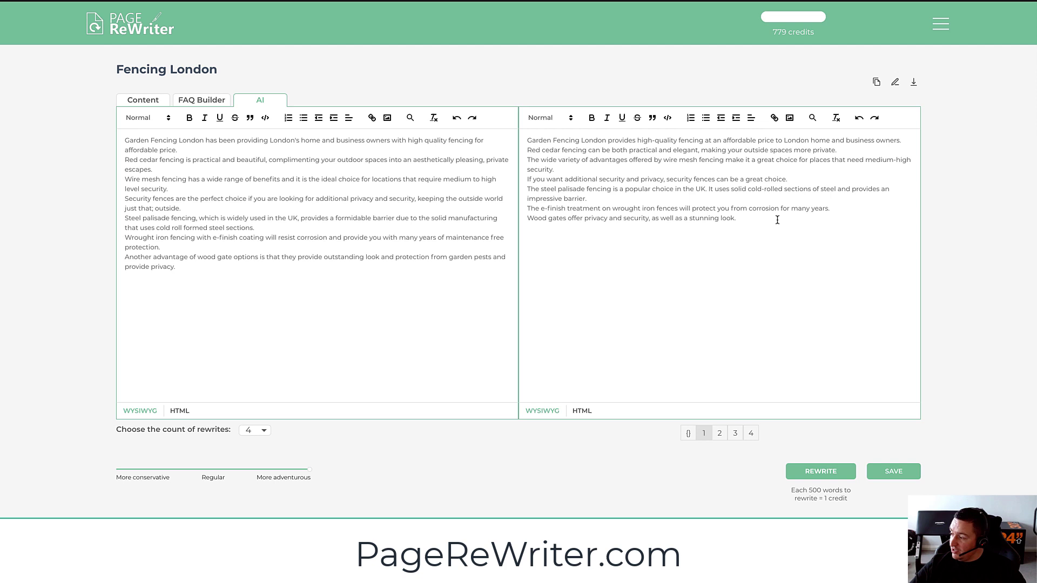
drag(755, 220, 519, 140)
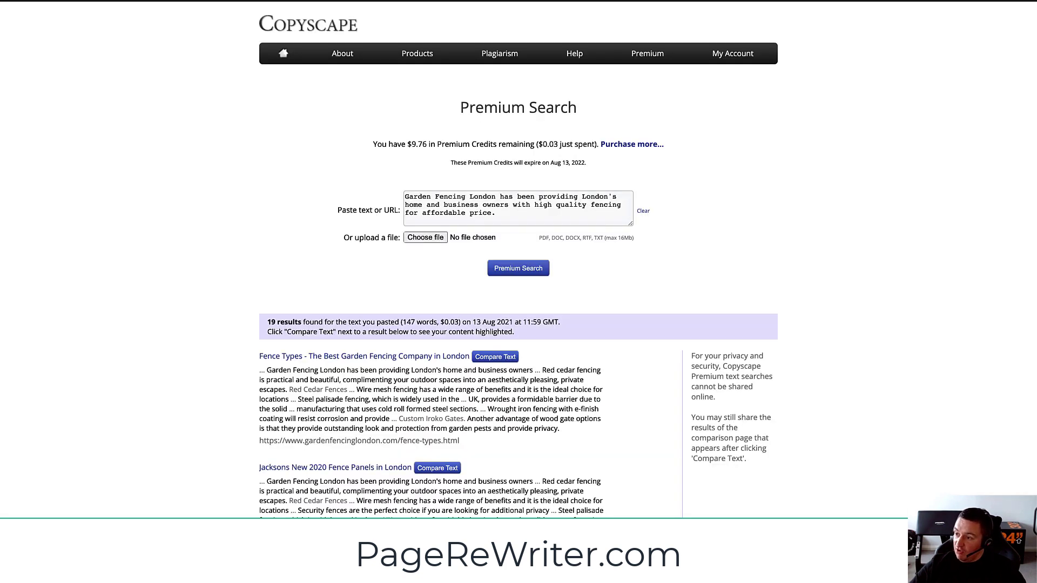
Replace Copyscape's search text with the first rewrite and run Premium Search, getting no matches
triple_click(491, 213)
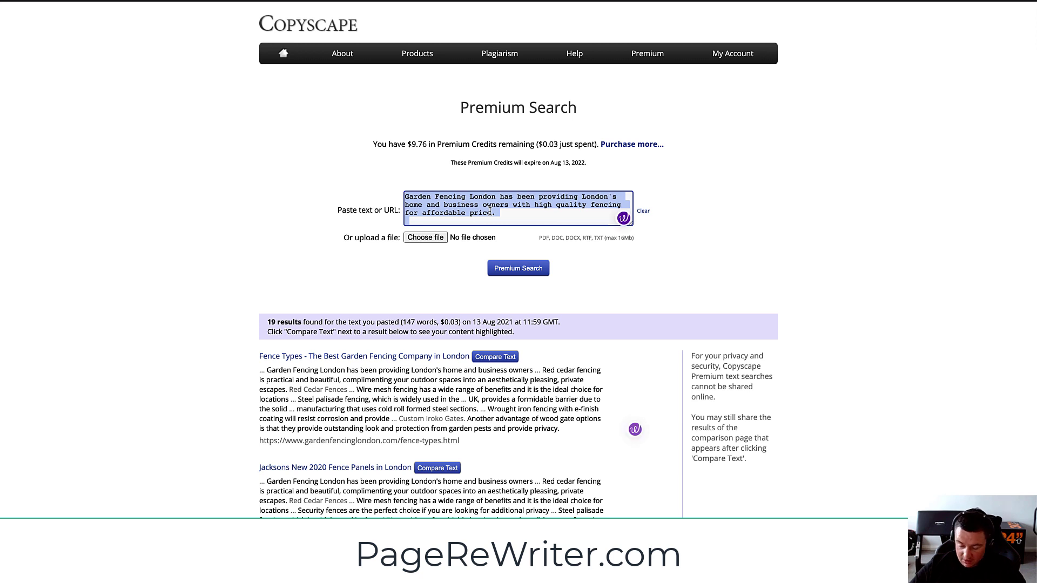
key(BackSpace)
key(ctrl+v)
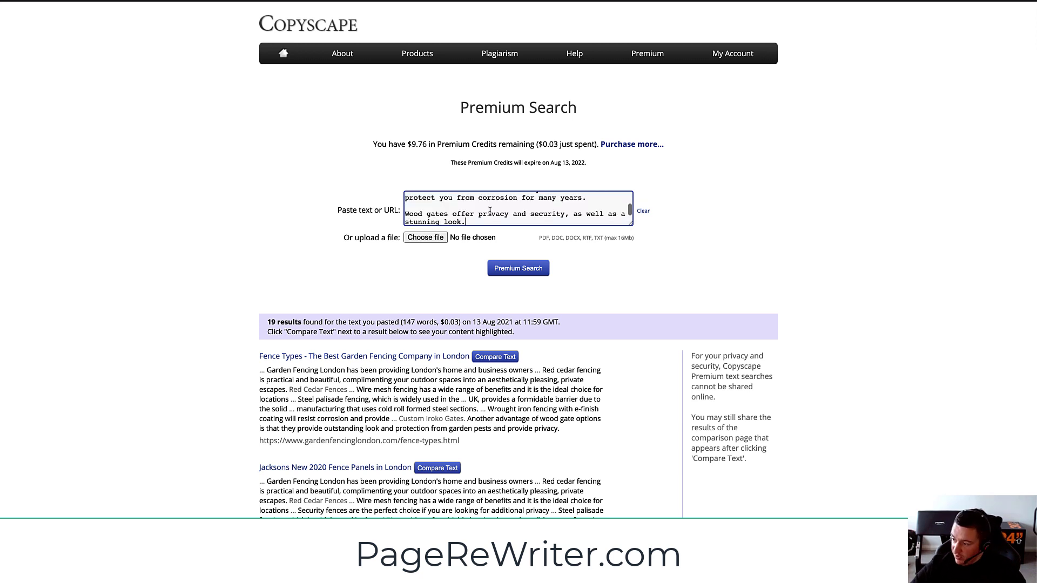
click(508, 270)
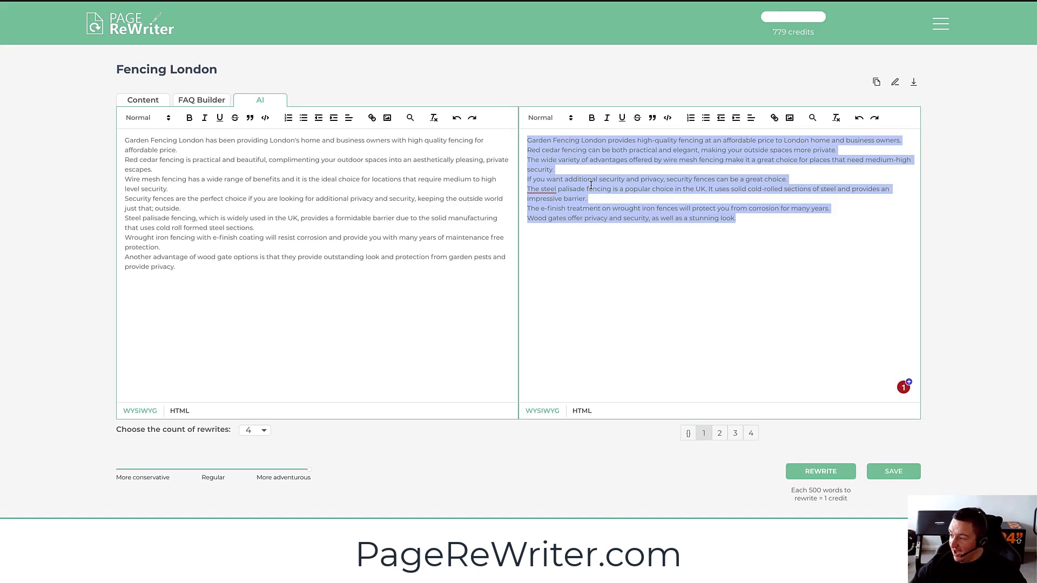
click(591, 188)
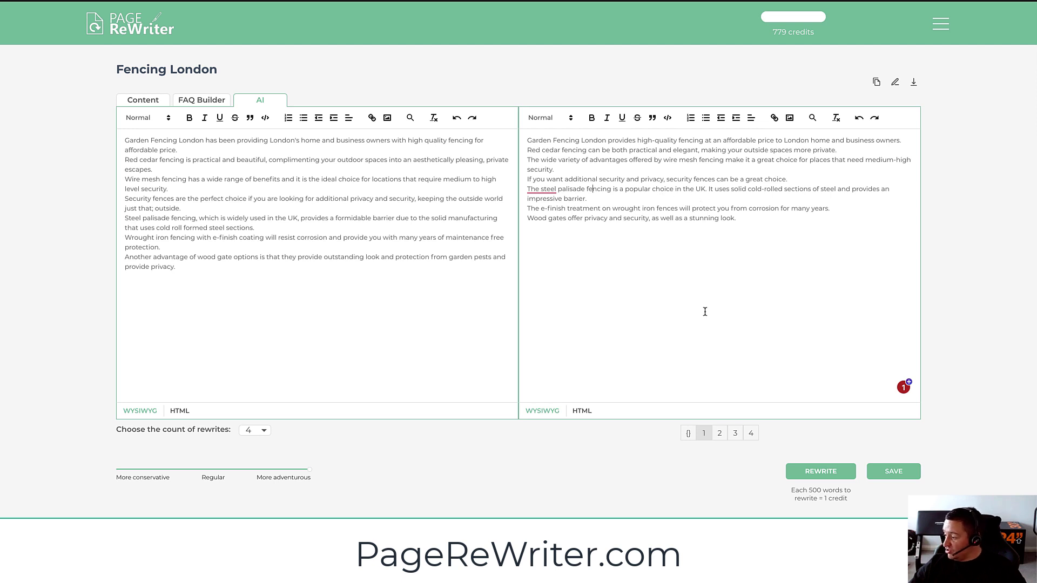
Page through rewrites 2–4 and highlight unchanged phrases in the fourth and third versions
click(719, 433)
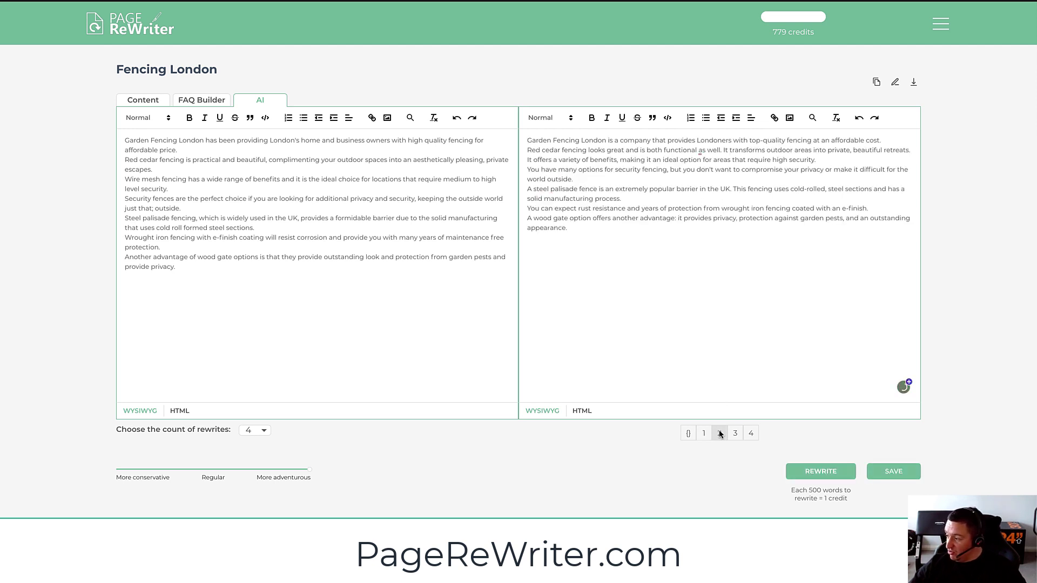
click(734, 433)
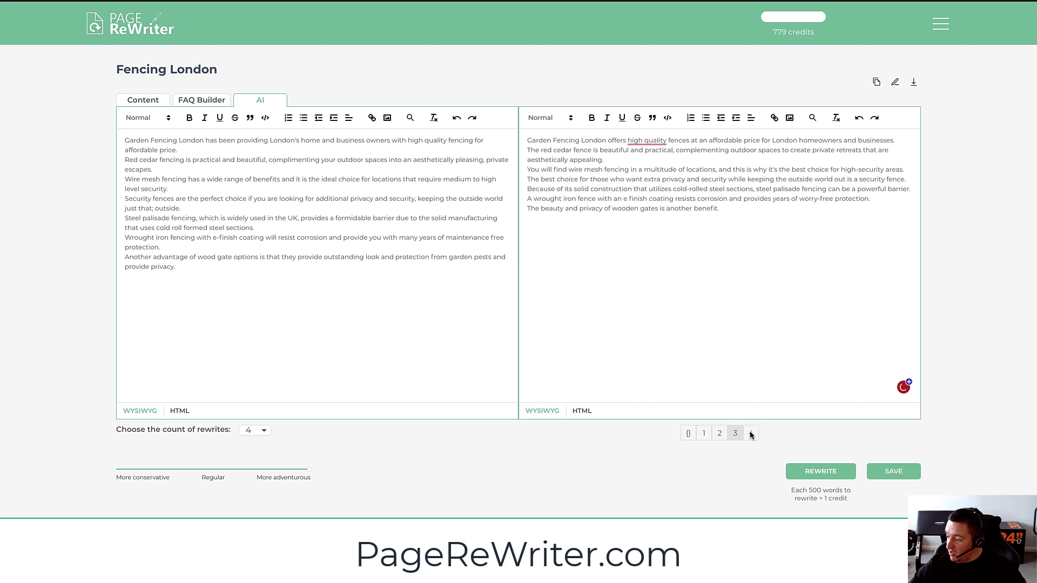
click(749, 432)
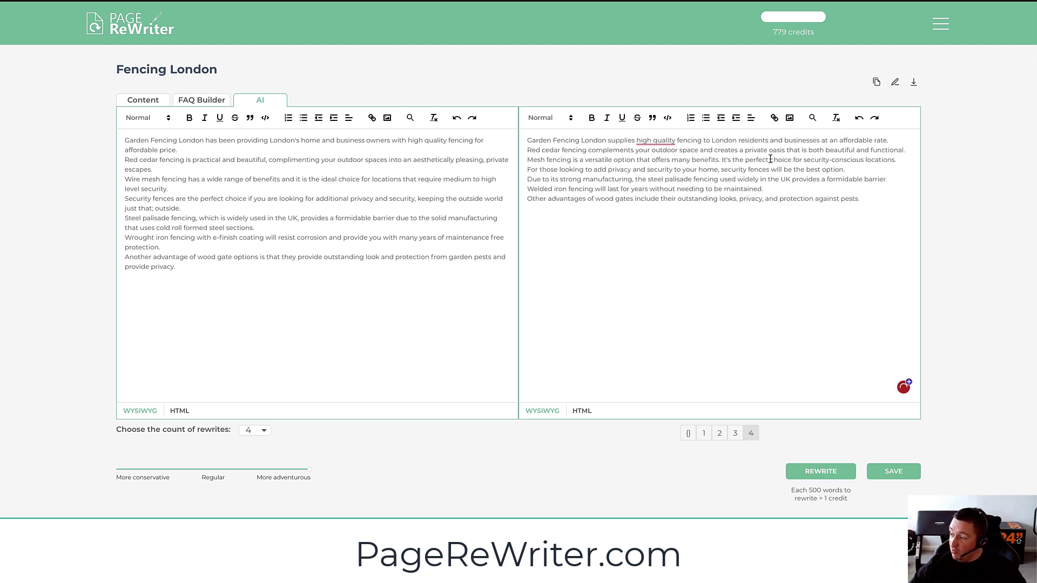
click(896, 83)
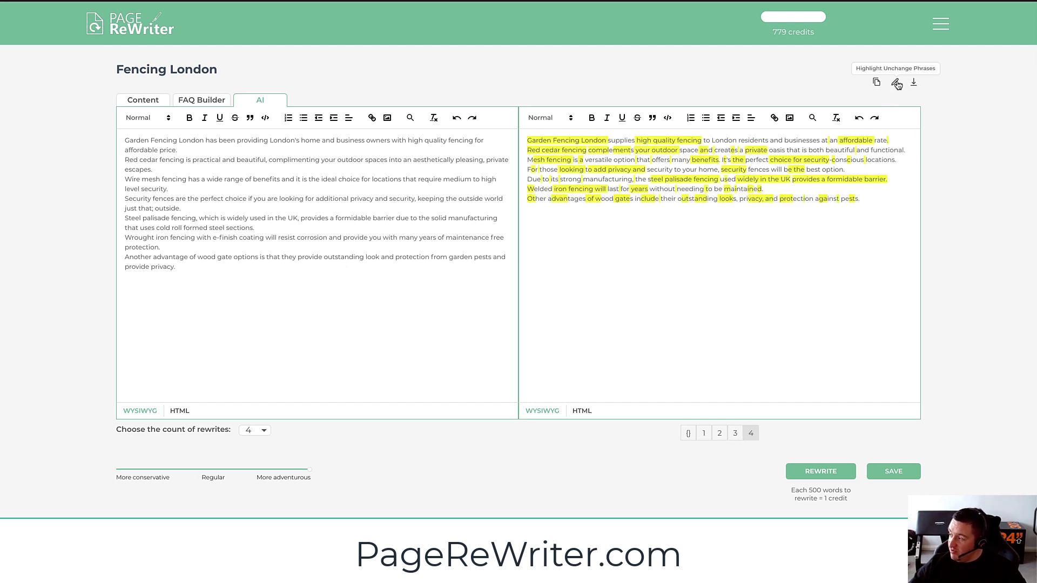
click(736, 433)
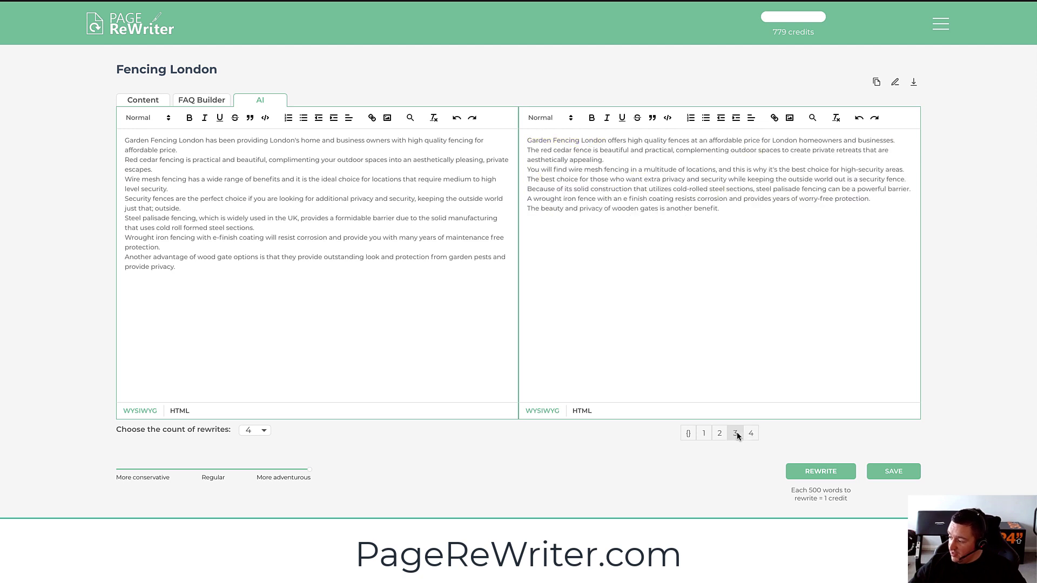
click(896, 84)
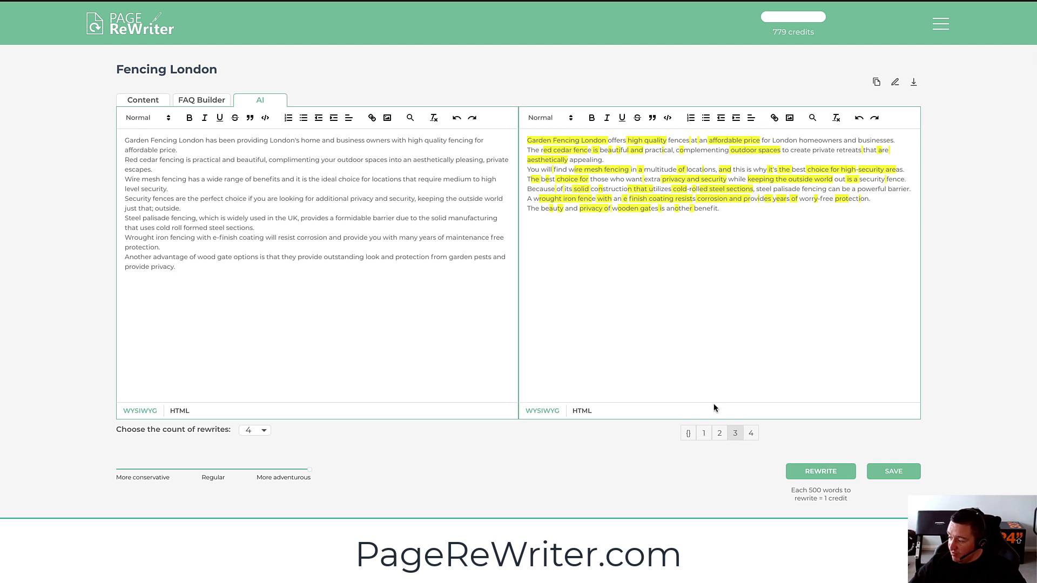
Show the {} spintax view combining all versions and select its entire text
click(690, 435)
scroll(705, 330, down, 3)
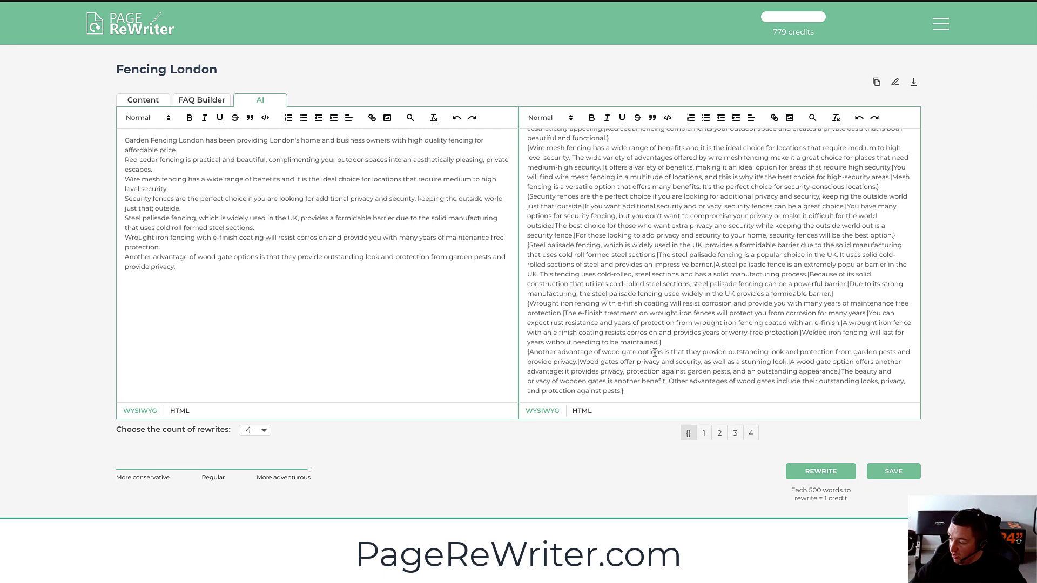
mouse_move(627, 394)
mouse_down()
mouse_move(581, 173)
mouse_move(524, 143)
mouse_up()
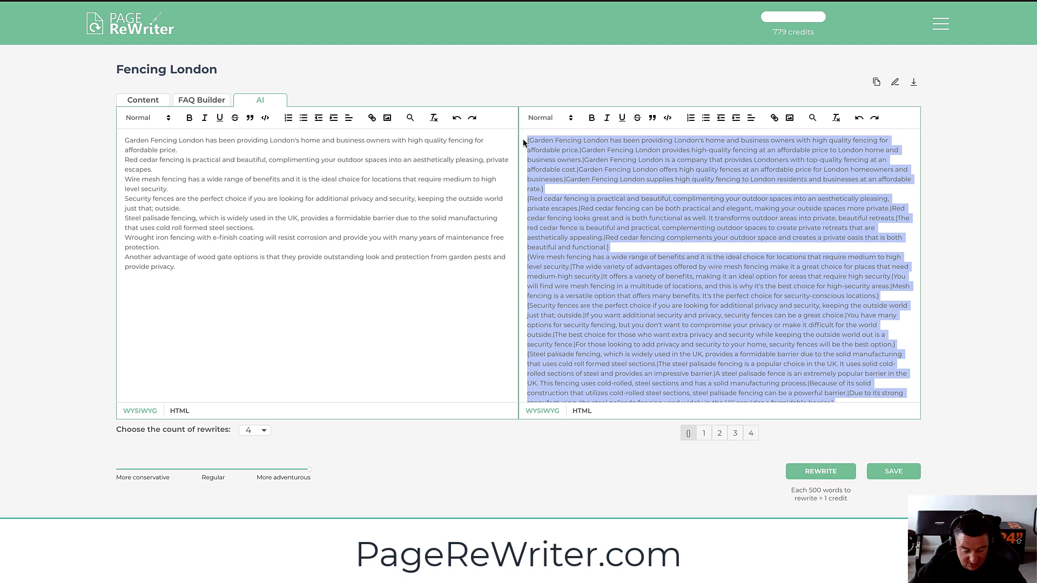